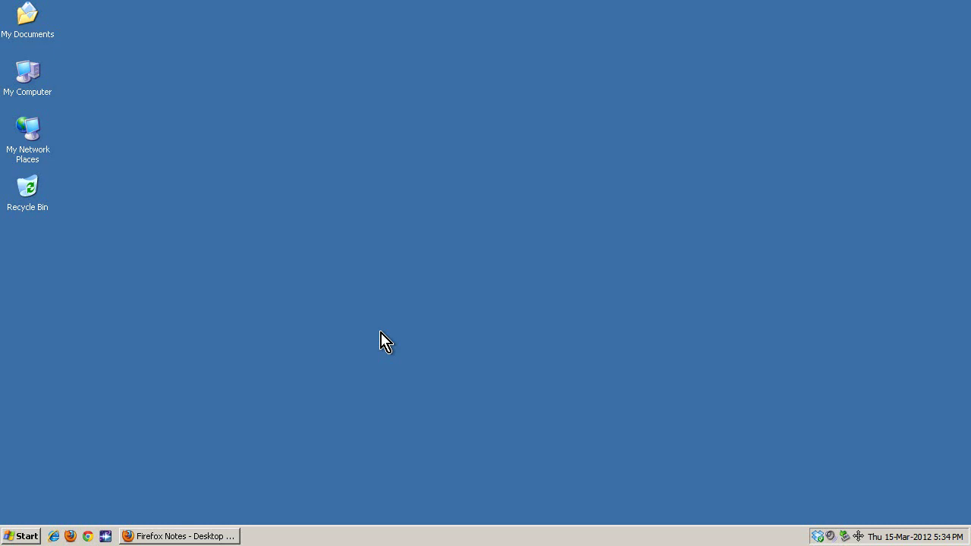
# Bring Firefox back and open About Firefox, showing version 11.0 is up to date.
pyautogui.click(213, 536)
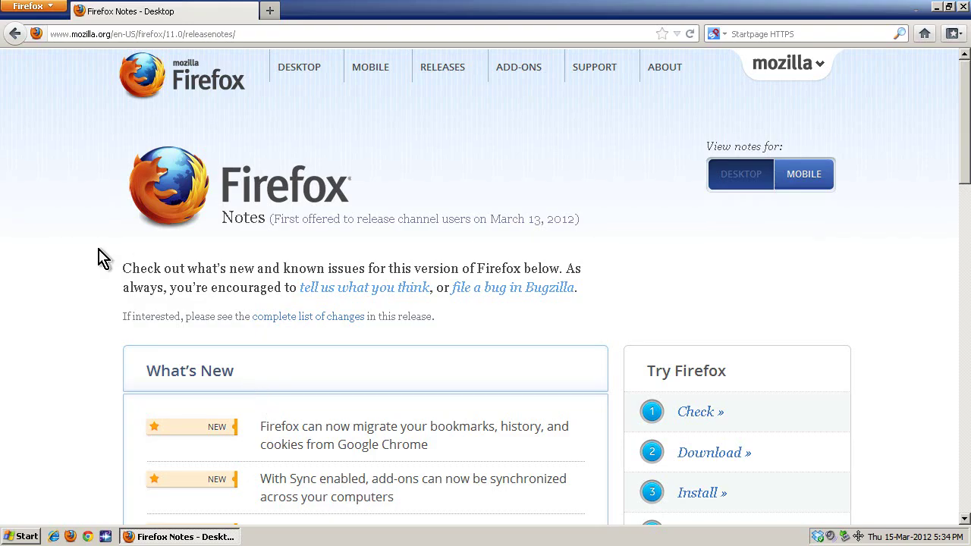
pyautogui.click(46, 7)
pyautogui.moveTo(190, 101)
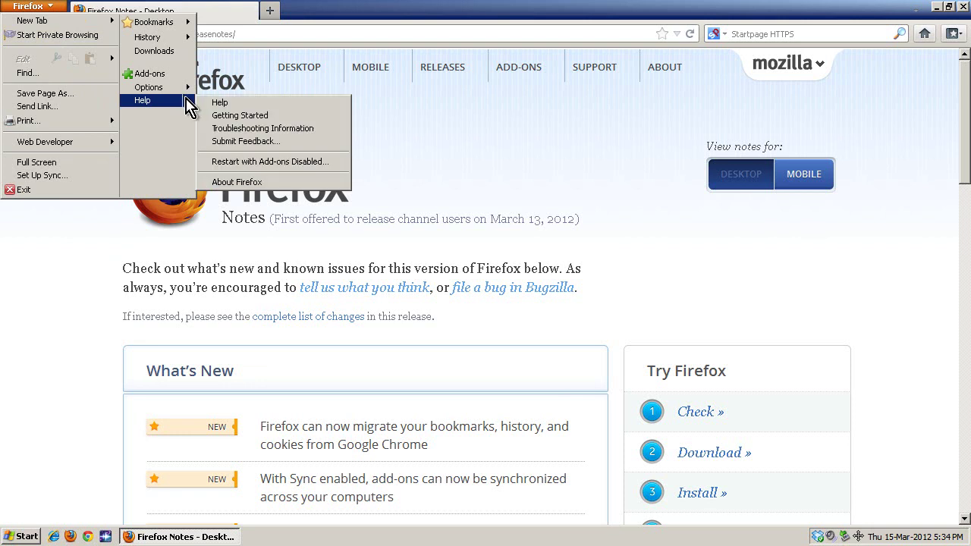
pyautogui.click(241, 183)
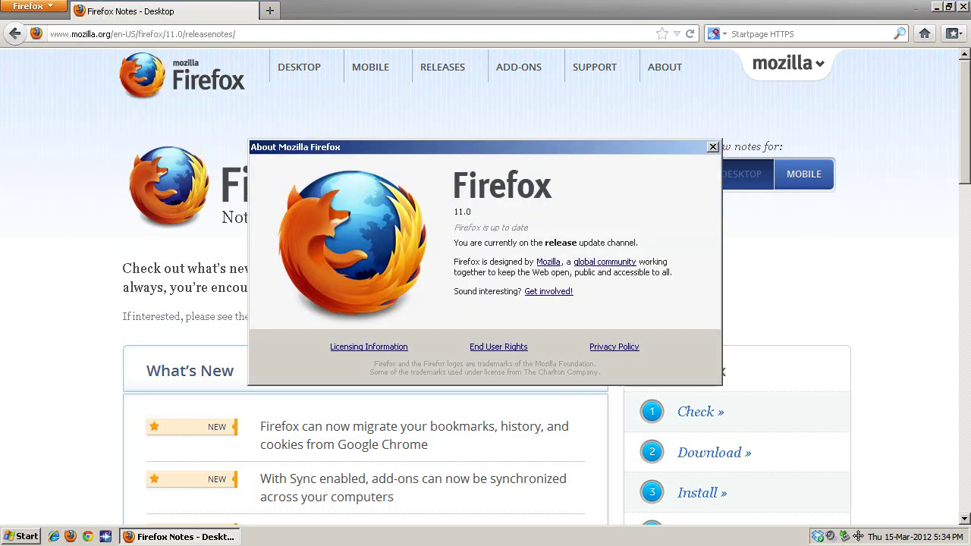
# Close the About dialog and highlight text in the first What's New entries.
pyautogui.click(713, 147)
pyautogui.scroll(-5, 86, 414)
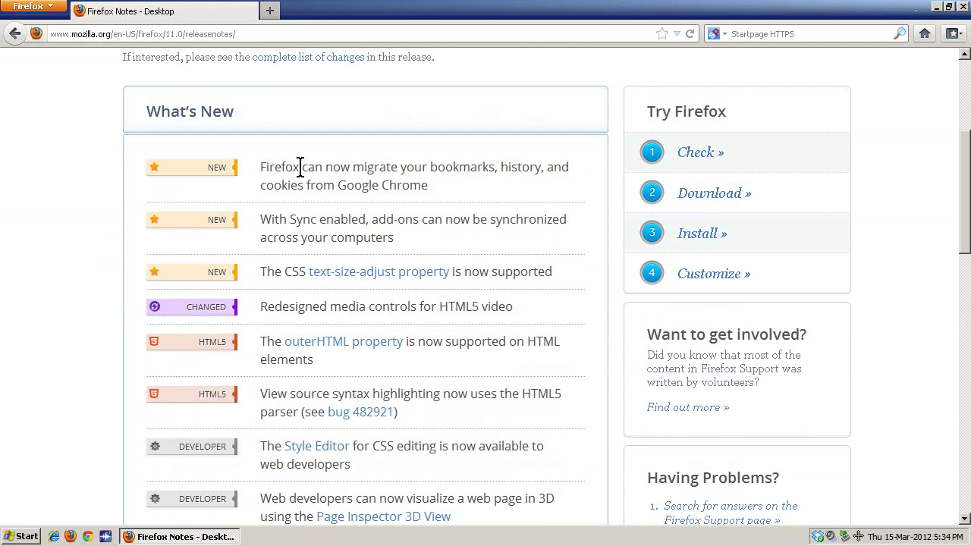
pyautogui.moveTo(268, 172); pyautogui.dragTo(532, 167)
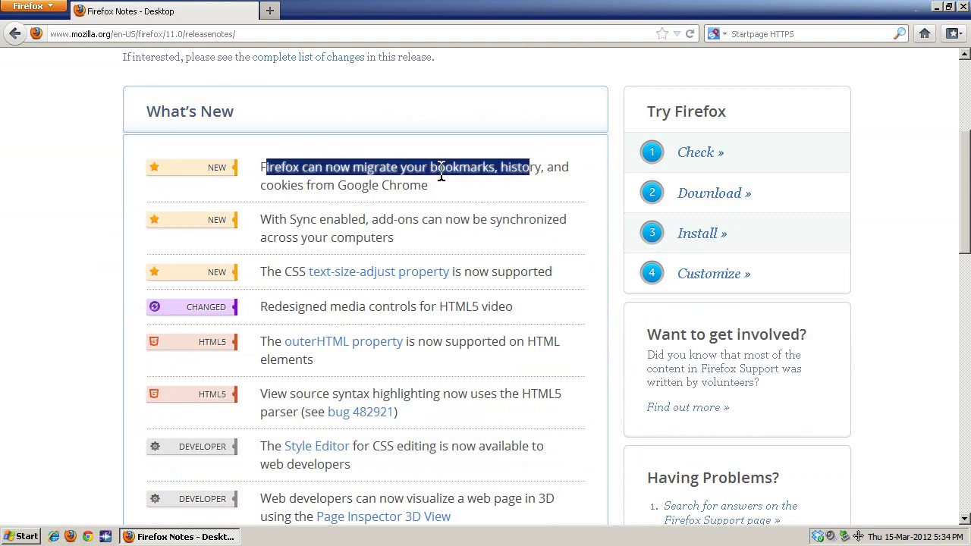
pyautogui.click(293, 180)
pyautogui.moveTo(280, 191); pyautogui.dragTo(379, 190)
pyautogui.click(316, 189)
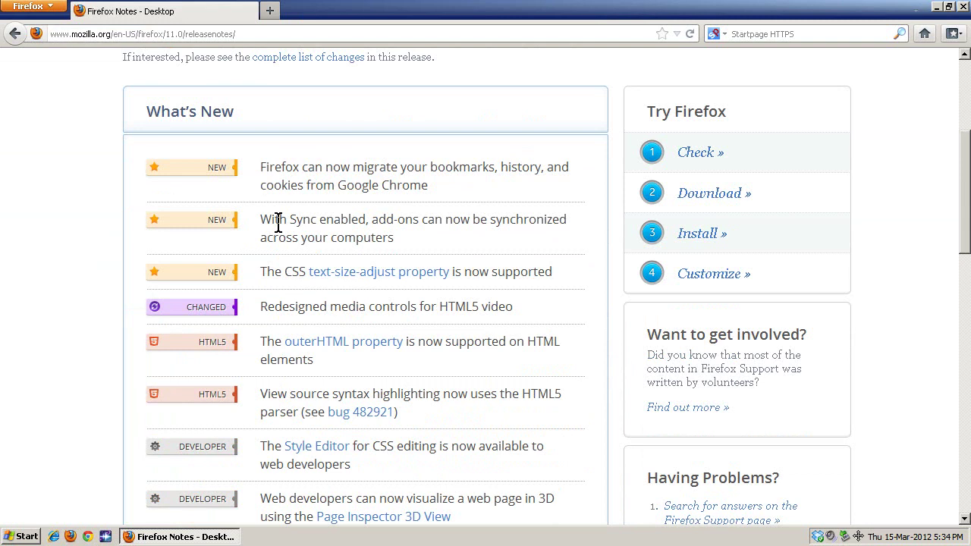
# Highlight lines of the Sync entry text, then close Firefox.
pyautogui.moveTo(297, 225); pyautogui.dragTo(517, 219)
pyautogui.moveTo(273, 240); pyautogui.dragTo(359, 238)
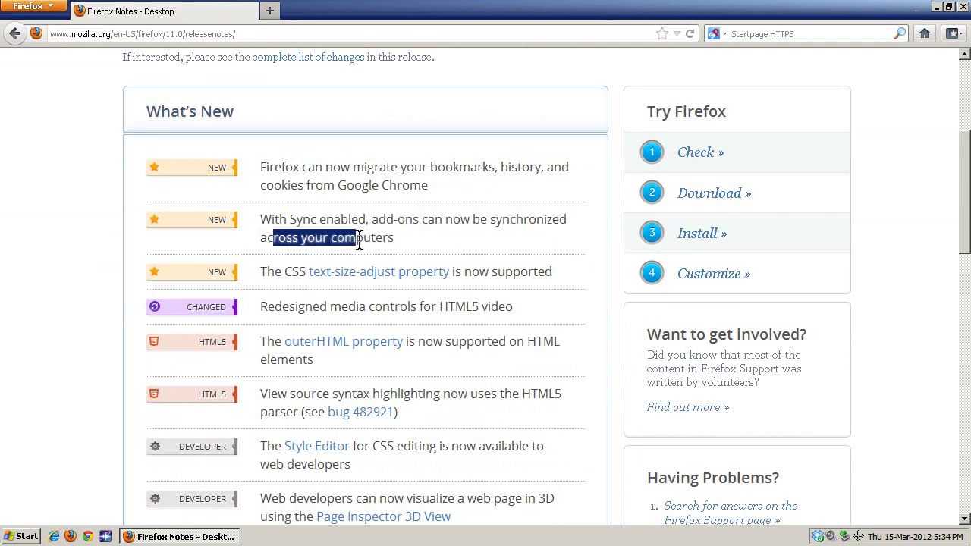
pyautogui.click(339, 238)
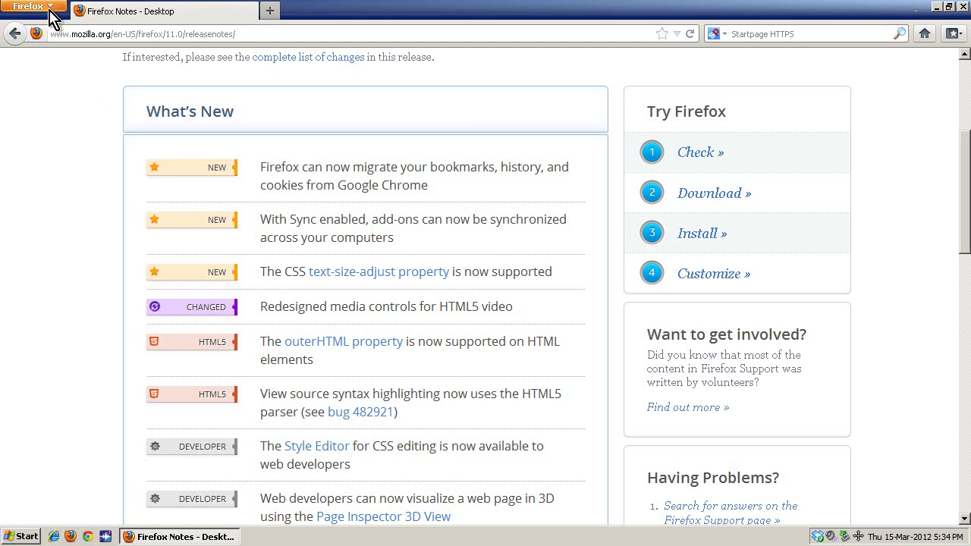
pyautogui.click(965, 7)
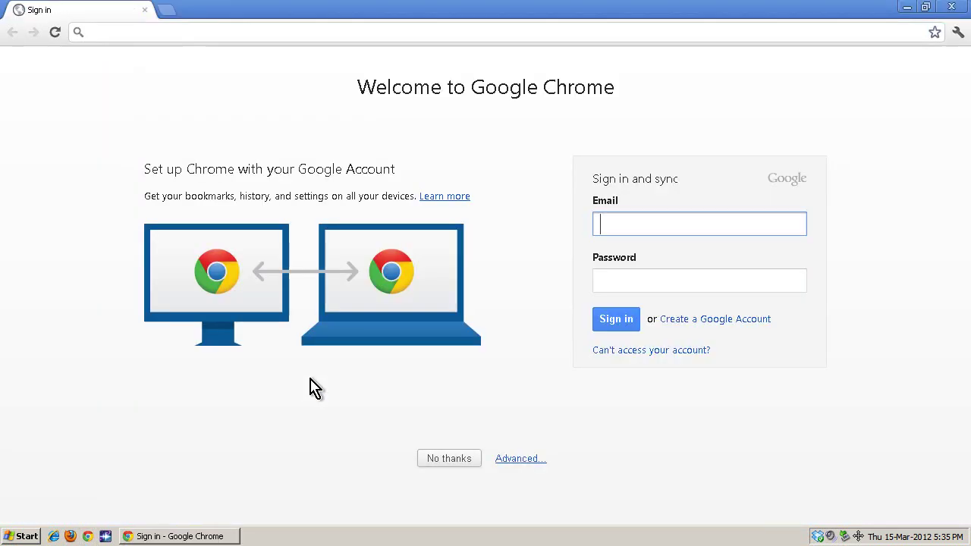
# Enter pcmech.com in Chrome's address bar to load the PCMech homepage.
pyautogui.click(159, 31)
pyautogui.write('pcmech.com')
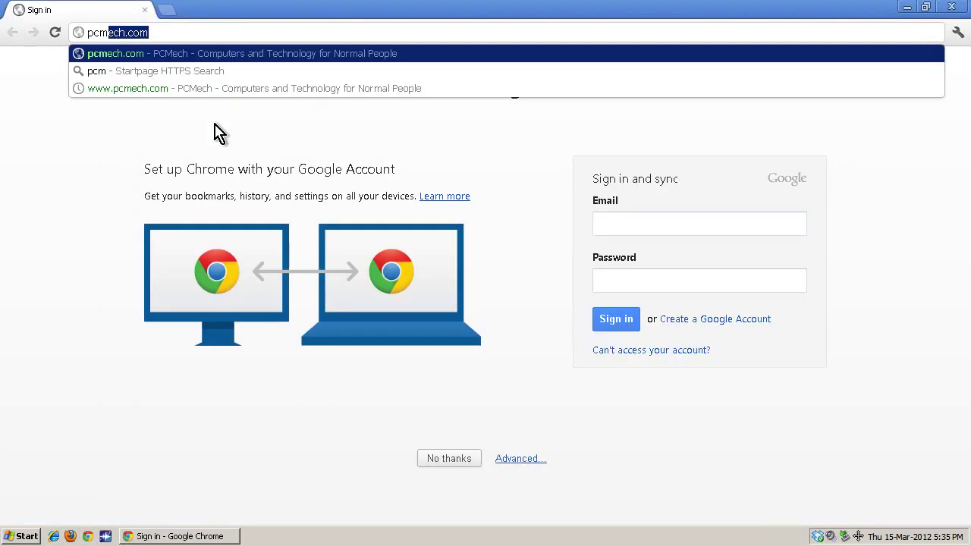
pyautogui.press('Return')
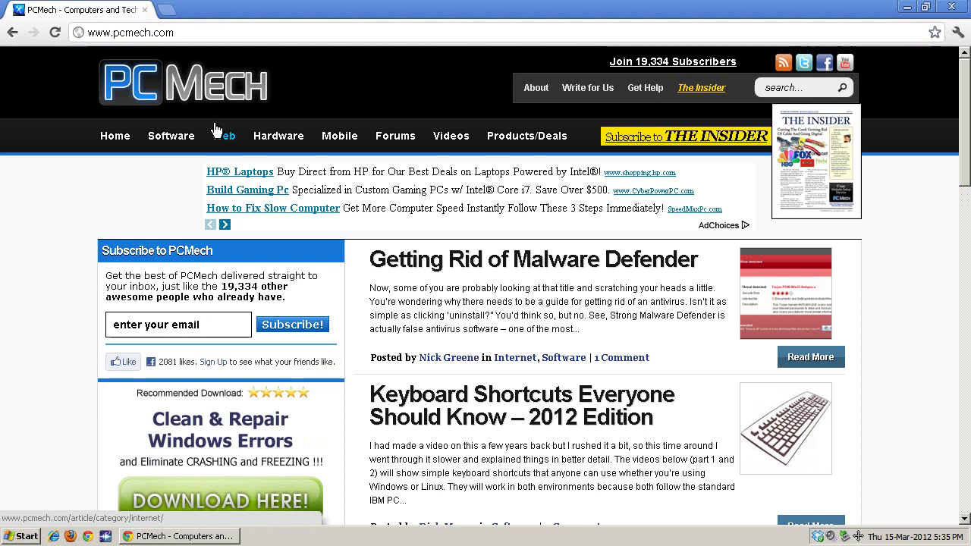
pyautogui.click(958, 33)
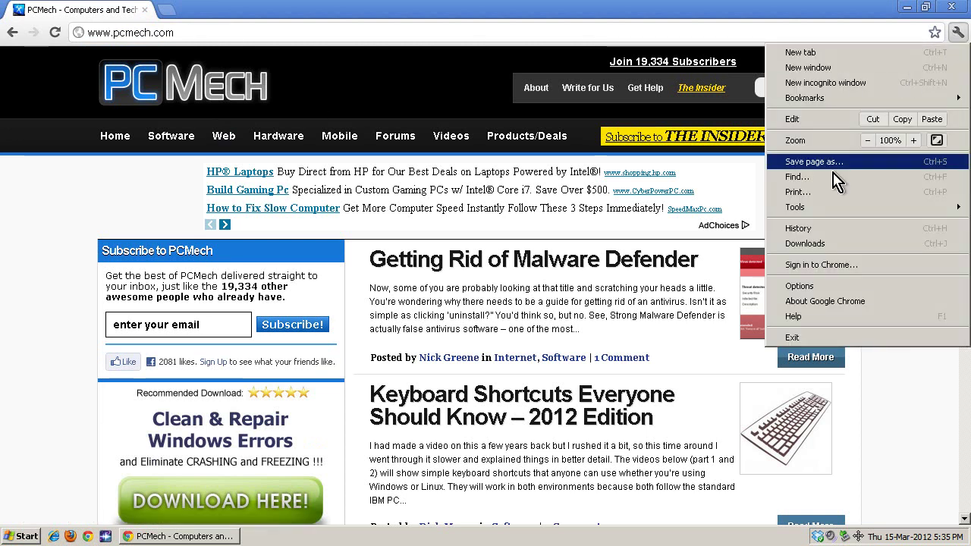
pyautogui.click(801, 301)
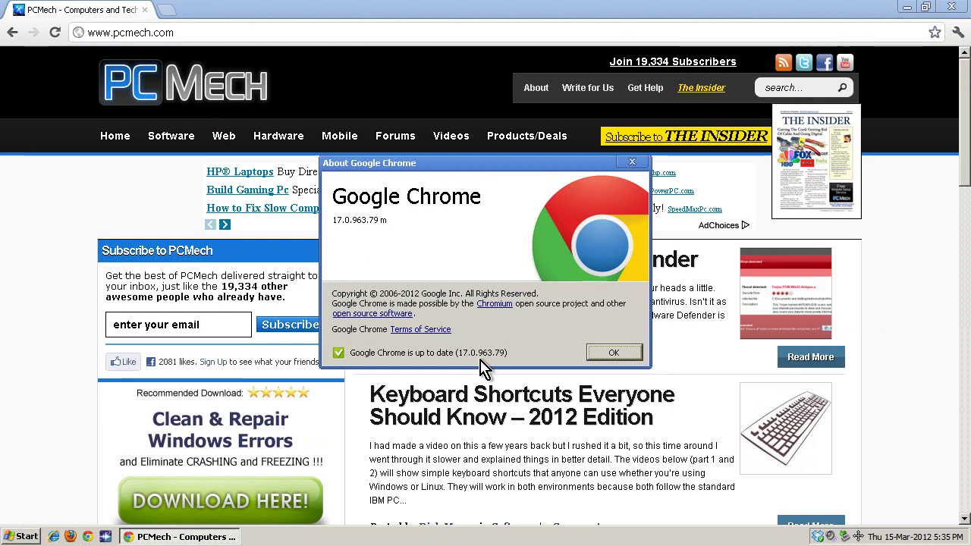
pyautogui.click(614, 354)
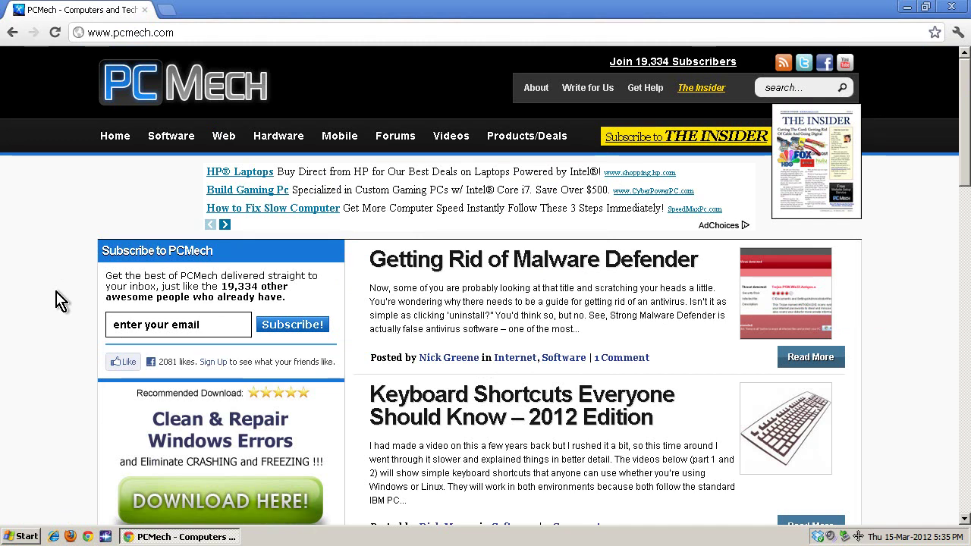
pyautogui.click(958, 33)
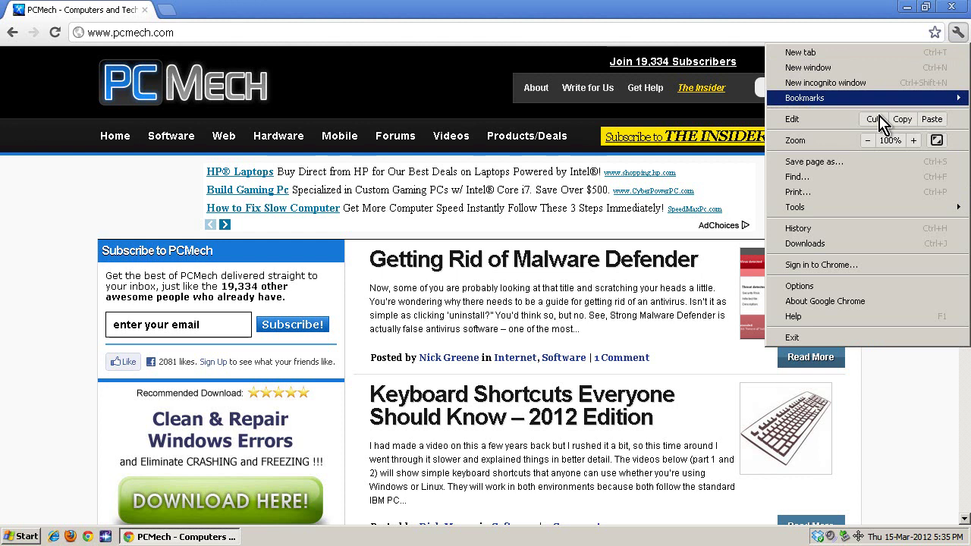
# Print the PCMech homepage to the Print to PDF destination and save the file on the Desktop.
pyautogui.click(835, 192)
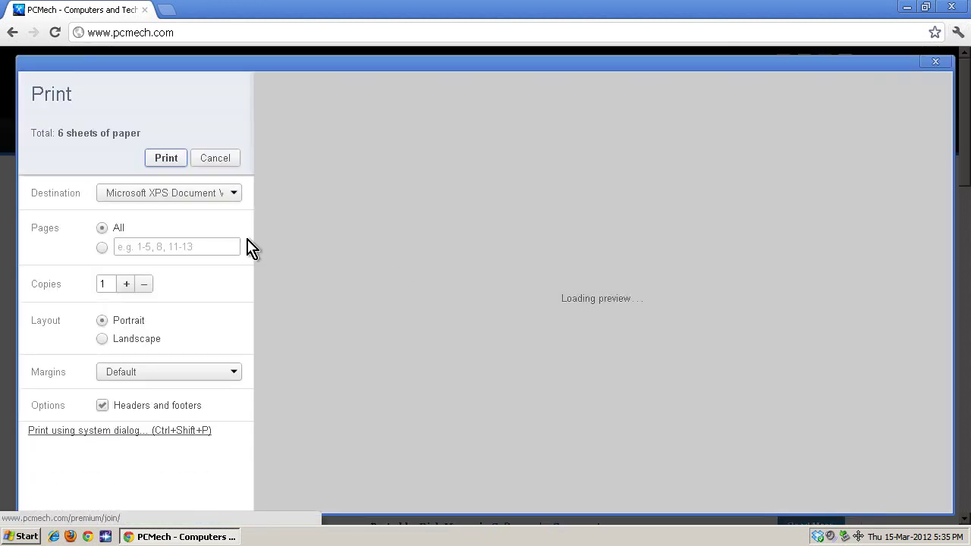
pyautogui.click(202, 193)
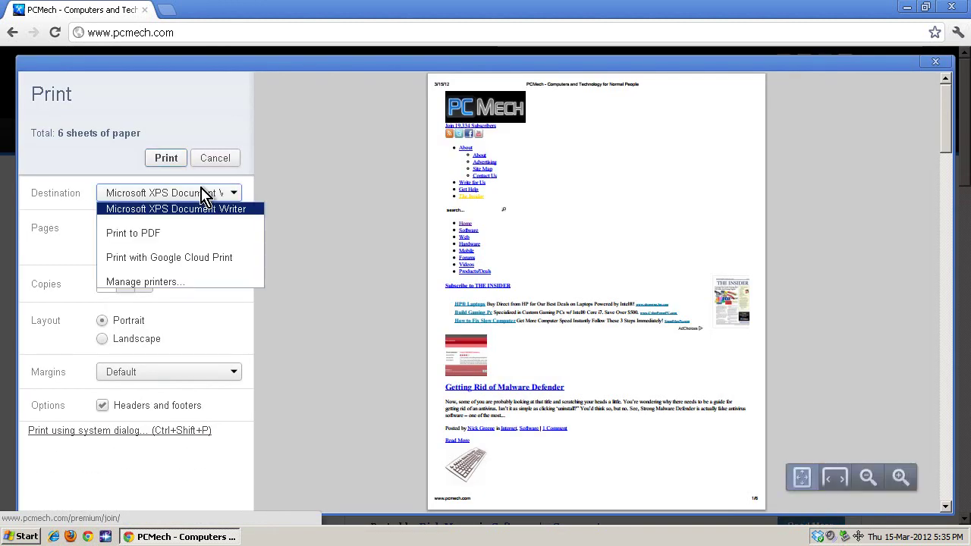
pyautogui.click(156, 236)
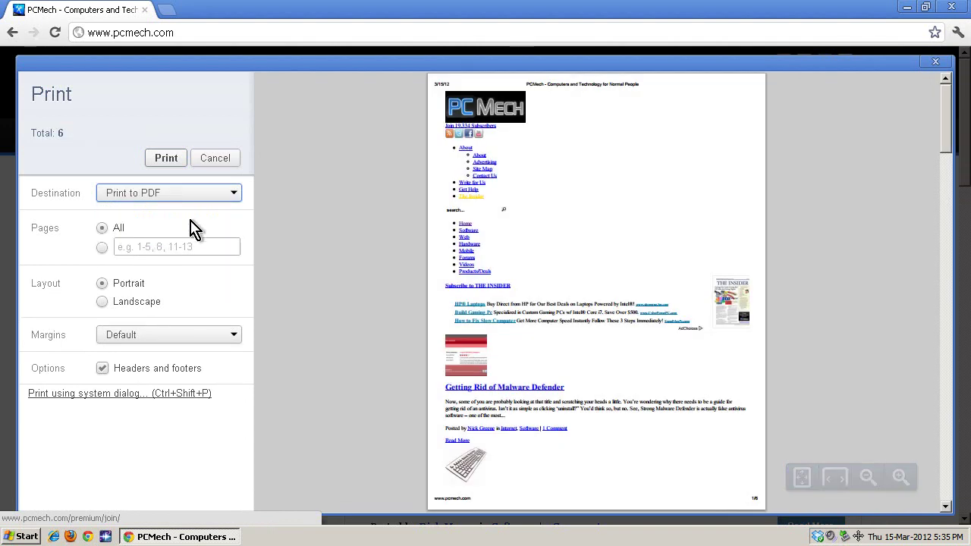
pyautogui.click(166, 157)
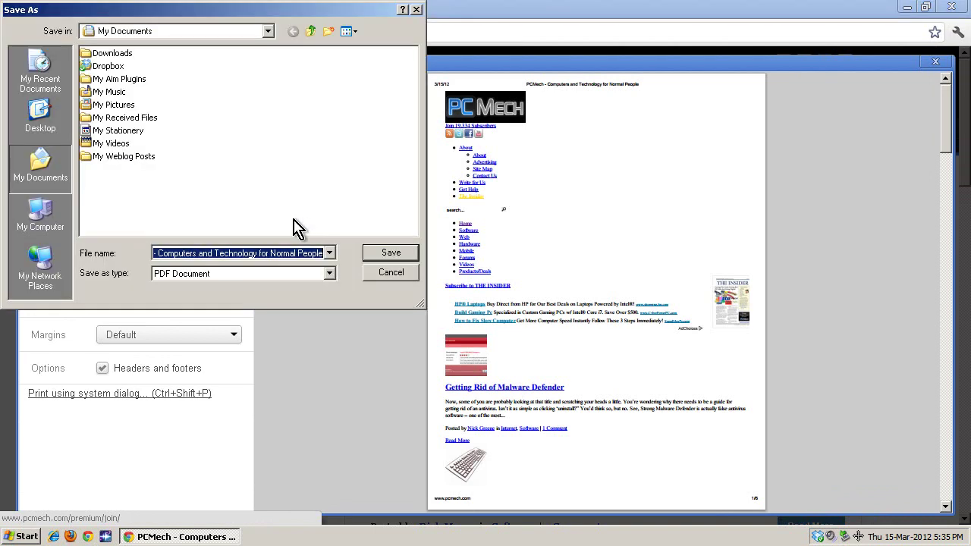
pyautogui.click(41, 115)
pyautogui.click(384, 257)
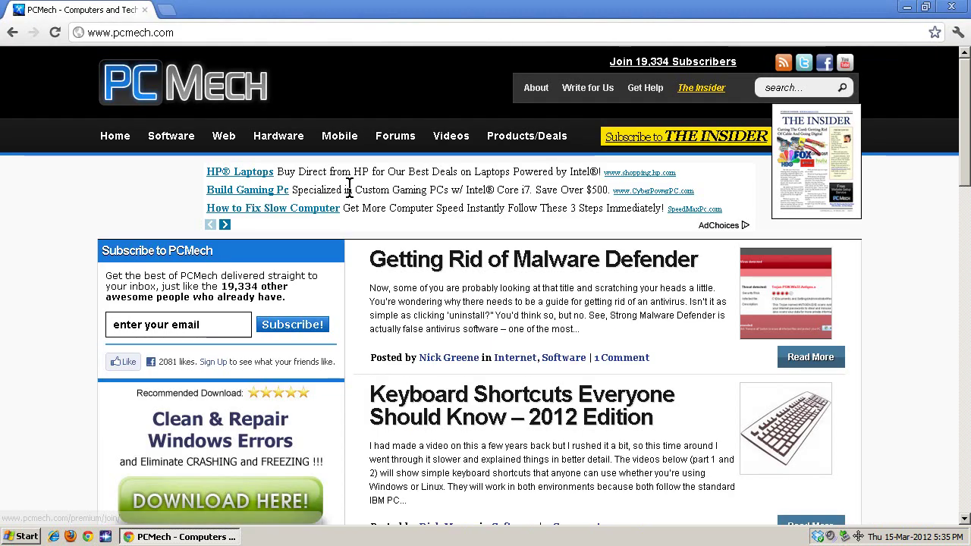
# Minimise Chrome, open the saved PCMech PDF from the desktop, and scroll to page 2 and back.
pyautogui.click(907, 7)
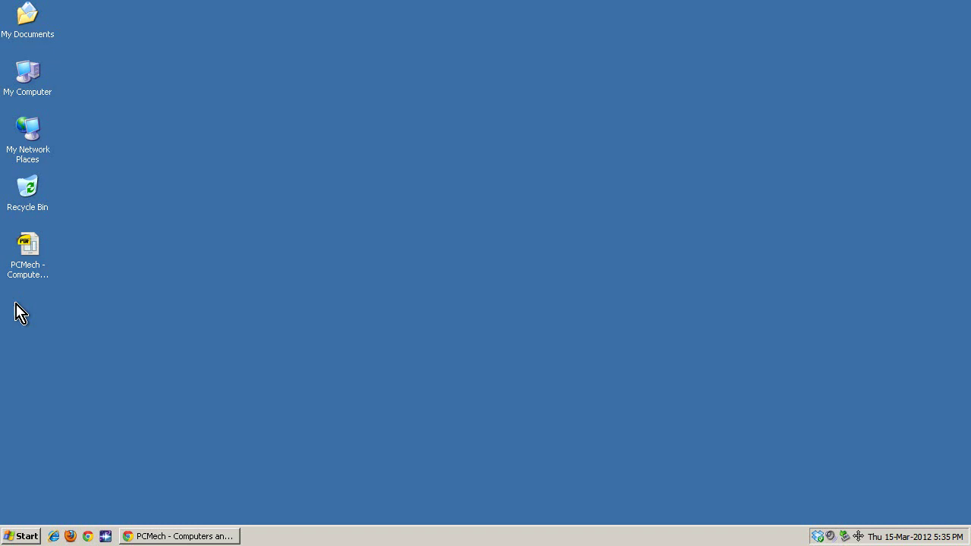
pyautogui.doubleClick(28, 247)
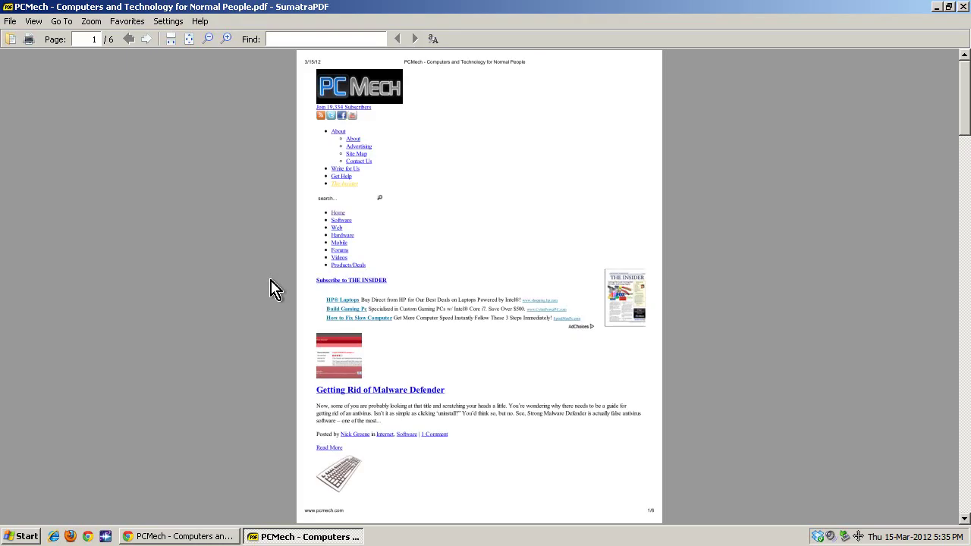
pyautogui.scroll(-6, 326, 300)
pyautogui.scroll(5, 336, 300)
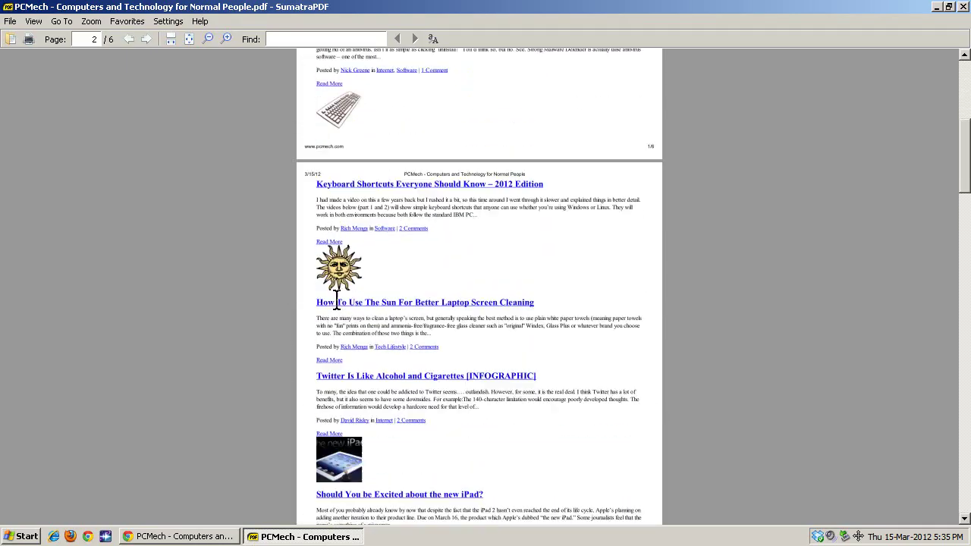
pyautogui.scroll(3, 336, 300)
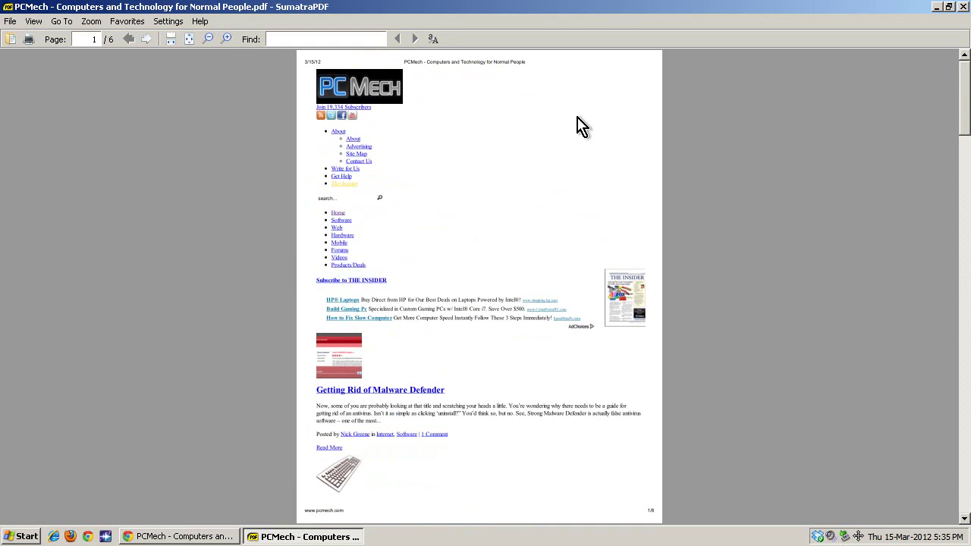
# Close SumatraPDF and drag the saved PCMech PDF from the desktop into Chrome.
pyautogui.click(964, 7)
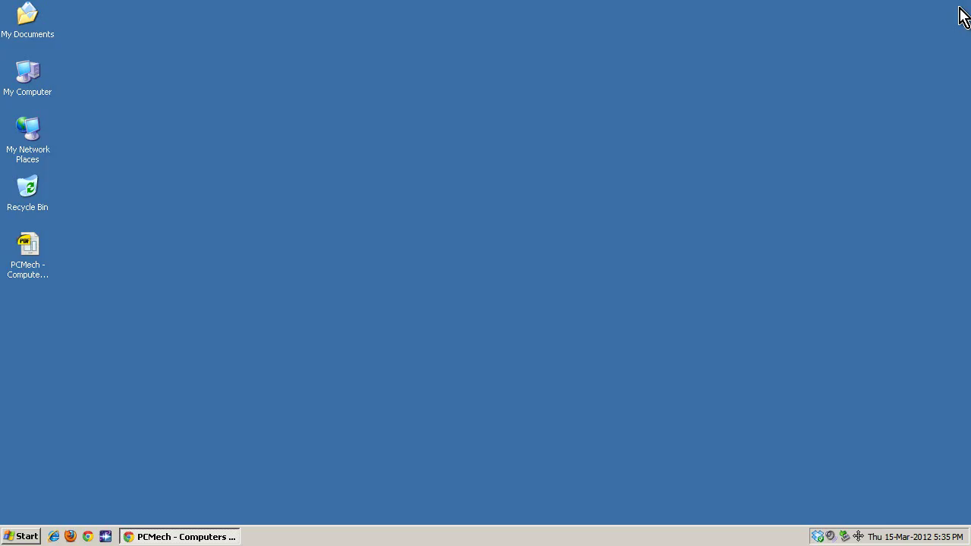
pyautogui.click(157, 535)
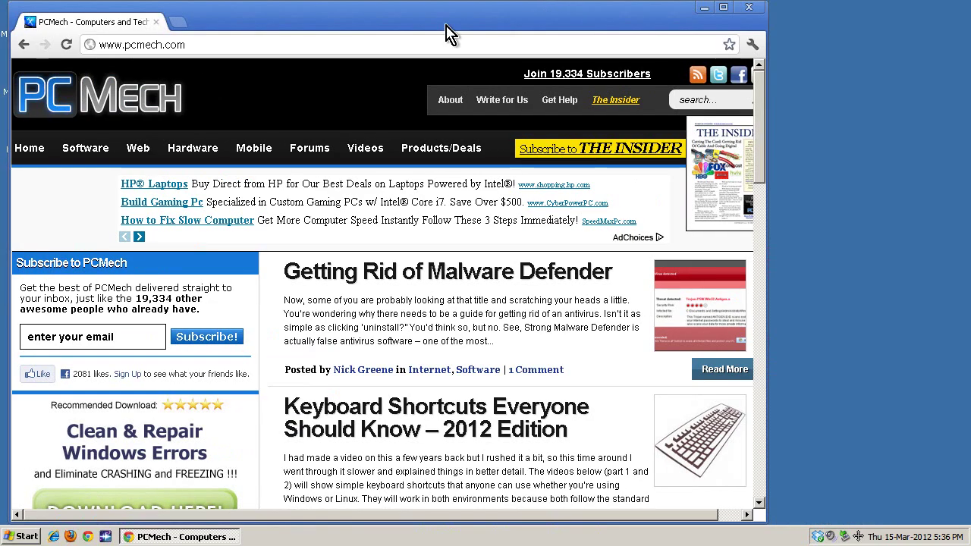
pyautogui.moveTo(455, 22); pyautogui.dragTo(604, 97)
pyautogui.moveTo(30, 250); pyautogui.dragTo(246, 301)
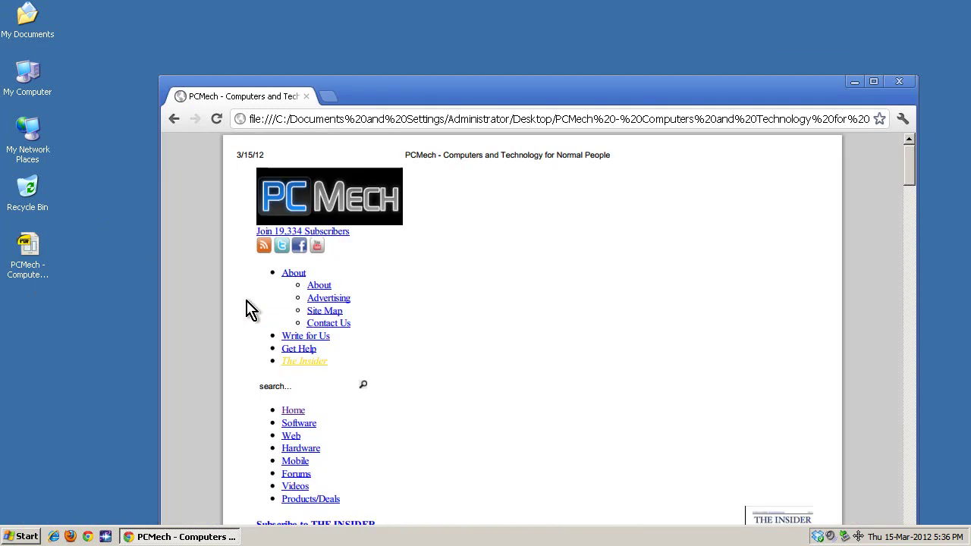
# Maximise Chrome and scroll through the PDF, returning to the first page.
pyautogui.doubleClick(462, 93)
pyautogui.scroll(-4, 314, 275)
pyautogui.scroll(-9, 313, 275)
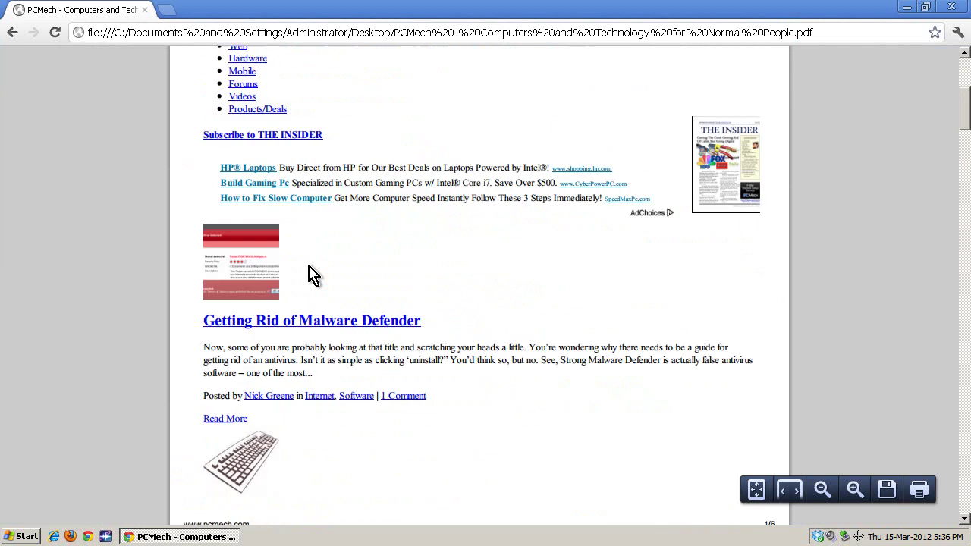
pyautogui.scroll(4, 310, 267)
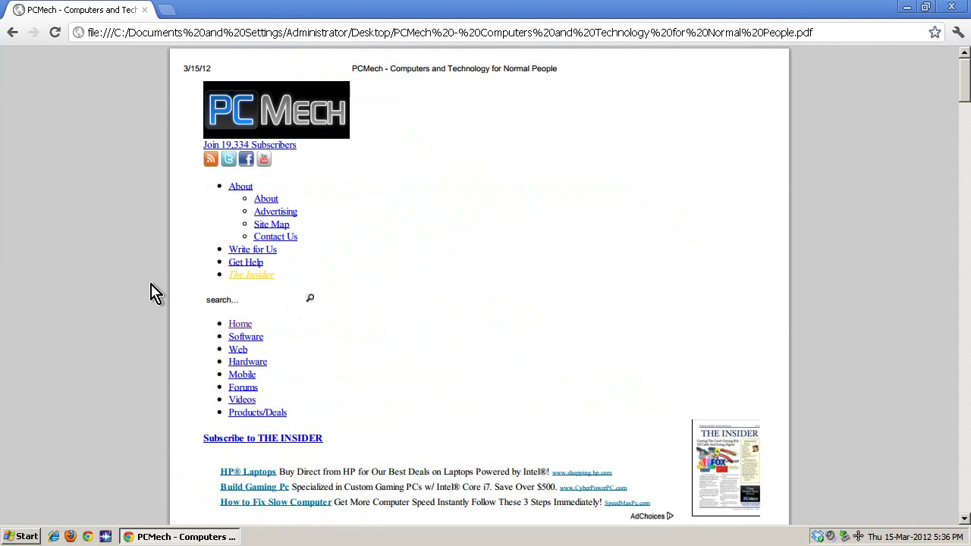
# Return to the PCMech homepage and open its print preview with Print to PDF as destination.
pyautogui.click(13, 34)
pyautogui.click(958, 33)
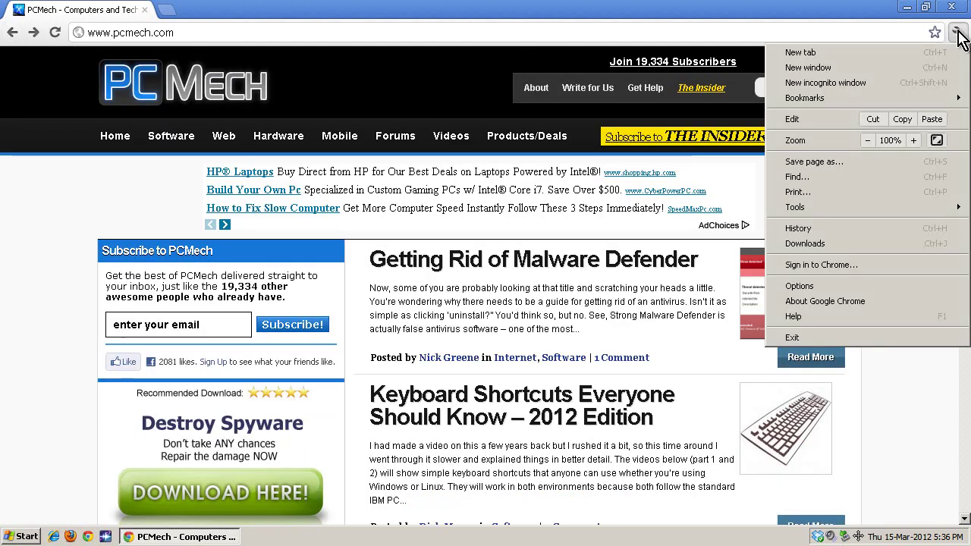
pyautogui.click(833, 198)
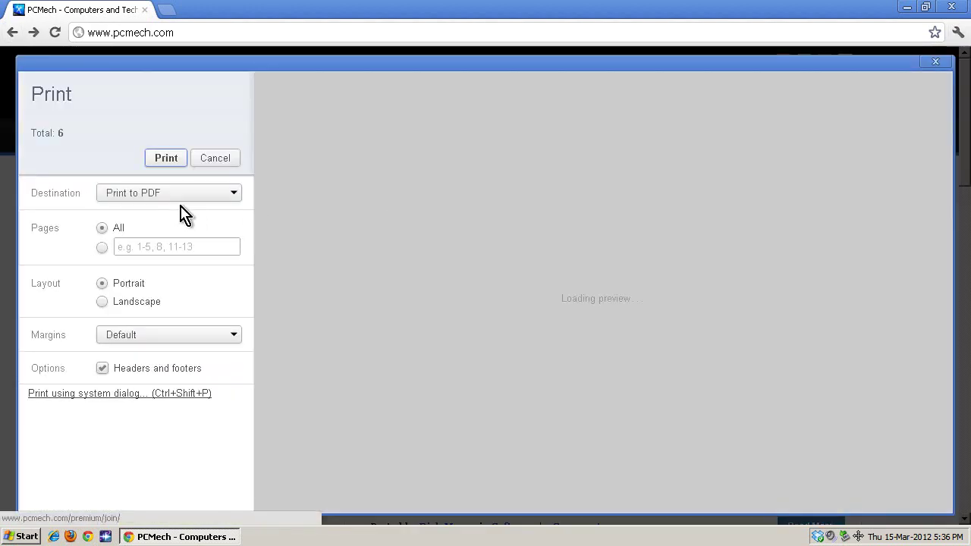
pyautogui.click(171, 194)
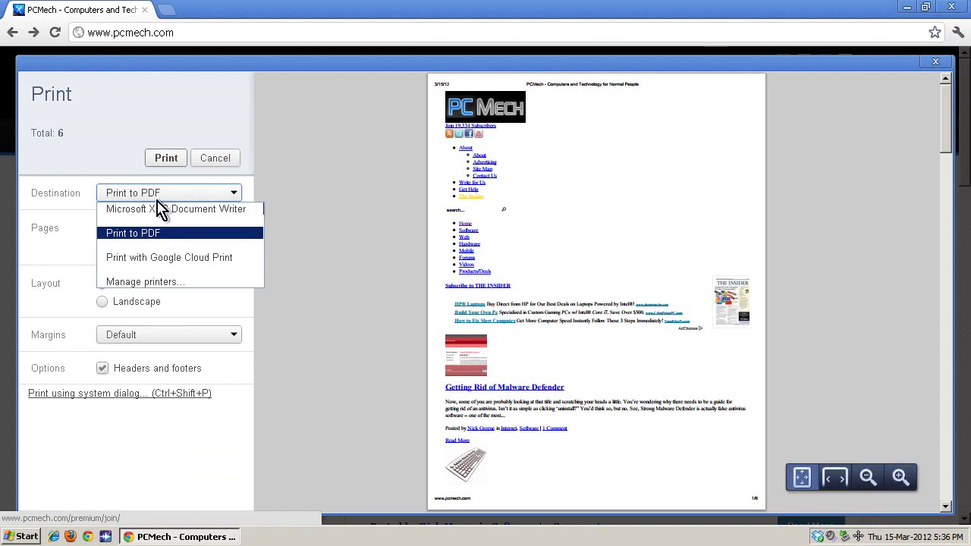
pyautogui.click(341, 360)
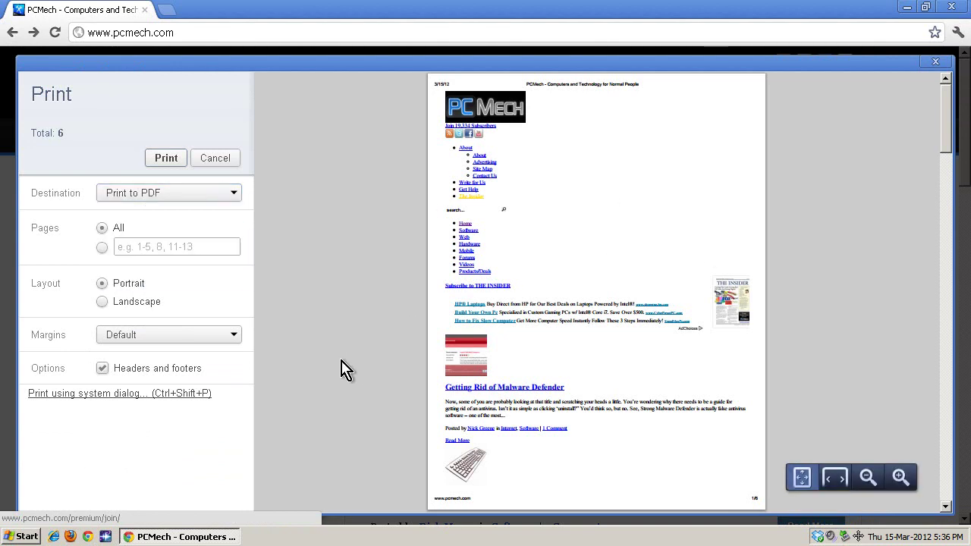
# Open and dismiss the Start menu, then reconfirm Print to PDF as the destination.
pyautogui.click(23, 538)
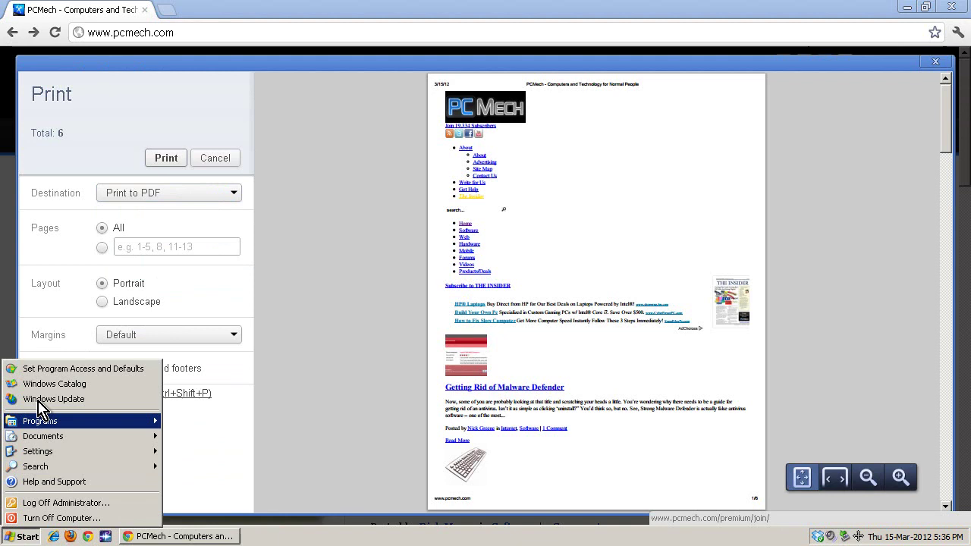
pyautogui.click(351, 376)
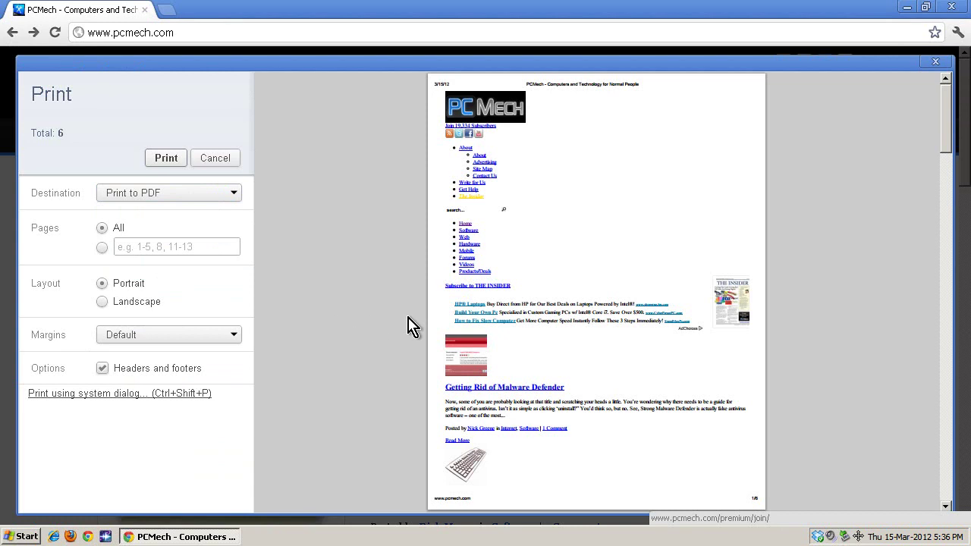
pyautogui.click(201, 195)
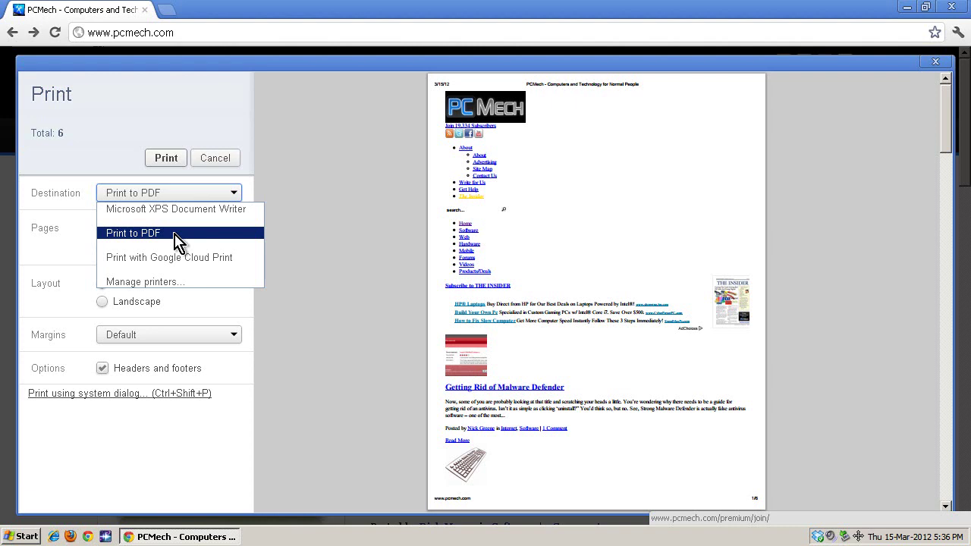
pyautogui.click(330, 238)
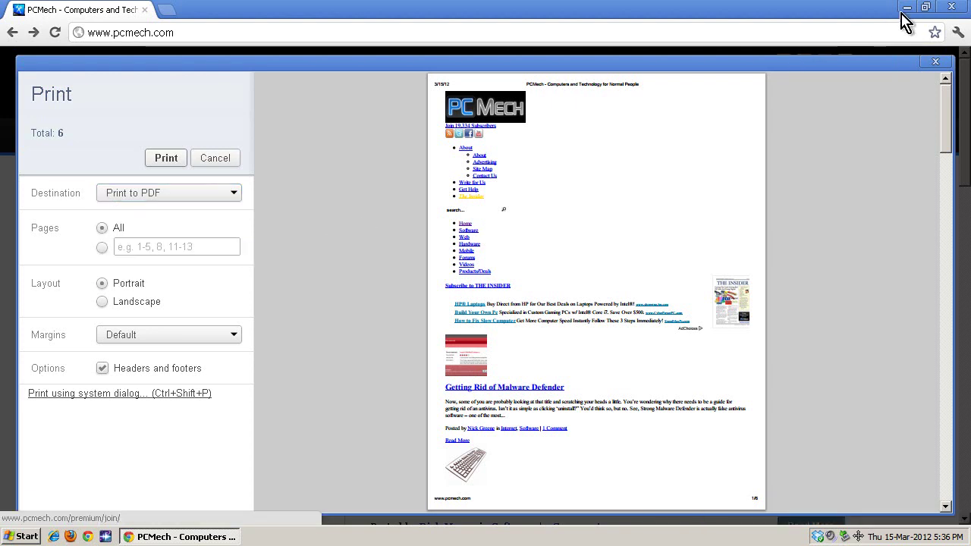
# Restore the Chrome window, select the PCMech PDF icon, and close the print preview.
pyautogui.click(927, 7)
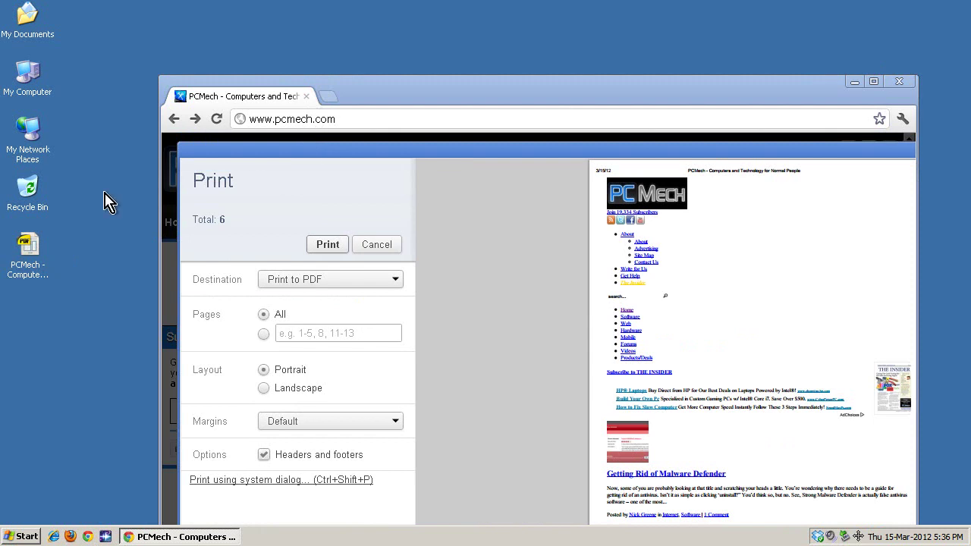
pyautogui.moveTo(31, 254); pyautogui.dragTo(228, 269)
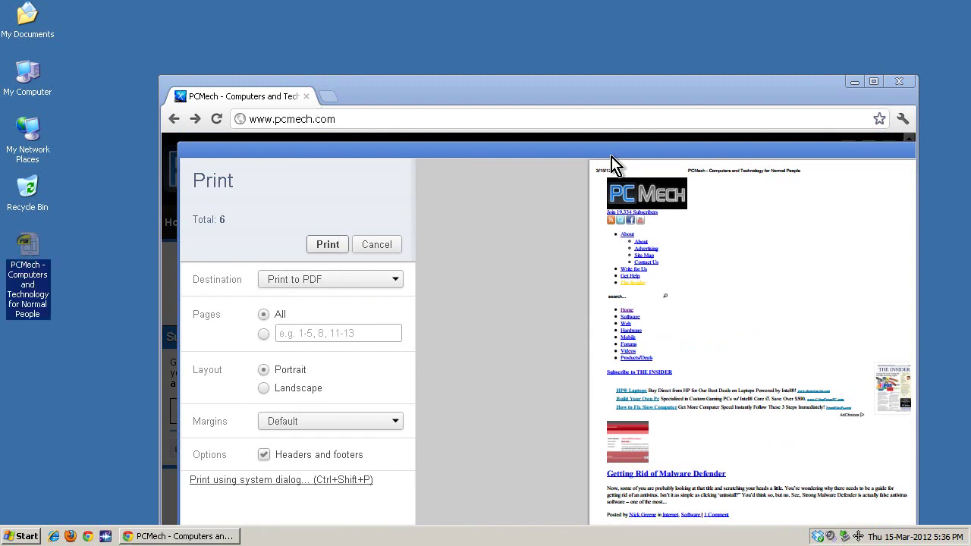
pyautogui.doubleClick(532, 101)
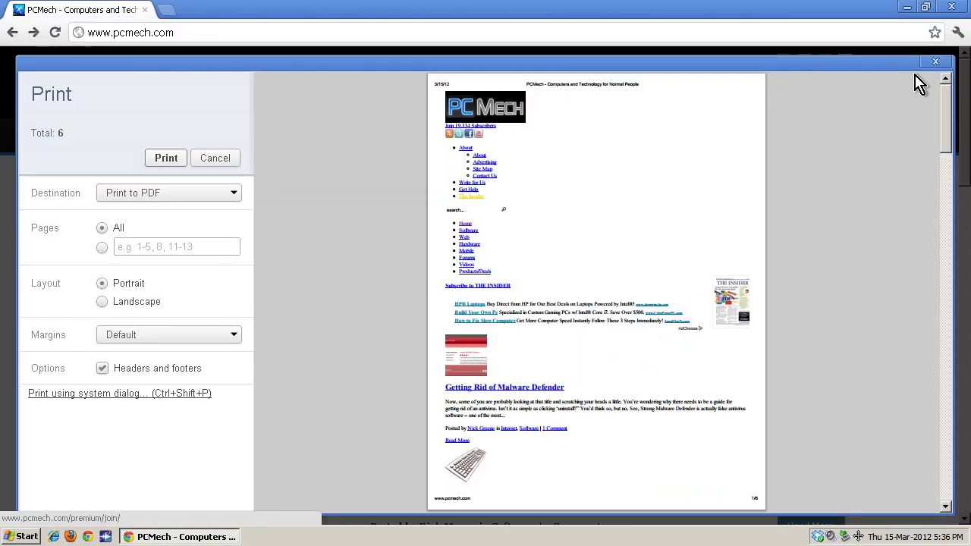
pyautogui.click(935, 66)
pyautogui.doubleClick(673, 10)
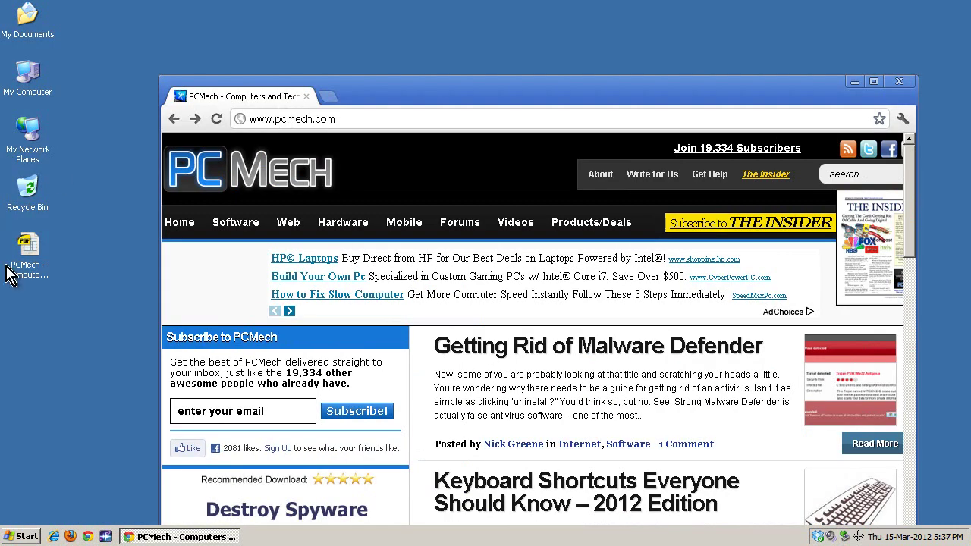
# Drop the PCMech PDF into Chrome, maximise it, and scroll back to the first page.
pyautogui.moveTo(28, 255); pyautogui.dragTo(310, 337)
pyautogui.doubleClick(466, 97)
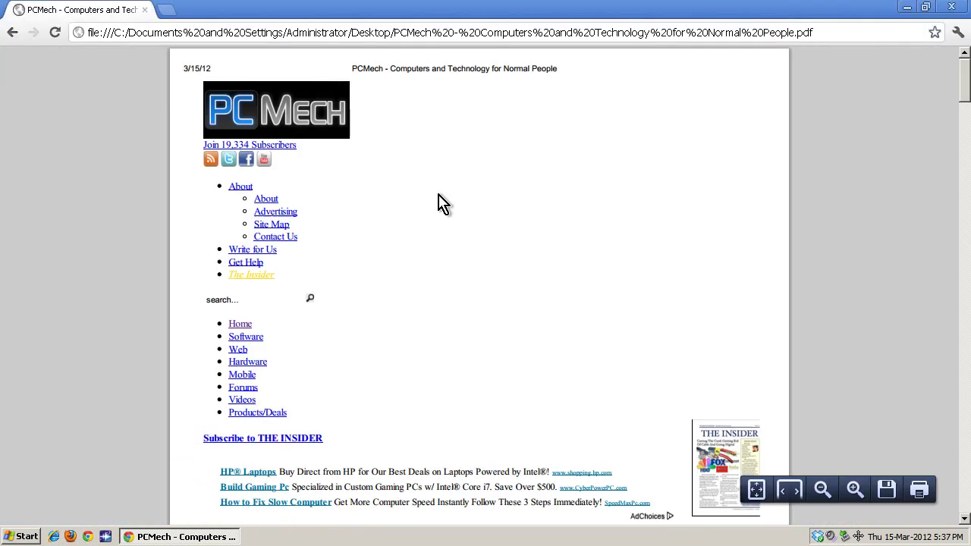
pyautogui.scroll(-3, 363, 279)
pyautogui.scroll(-15, 362, 279)
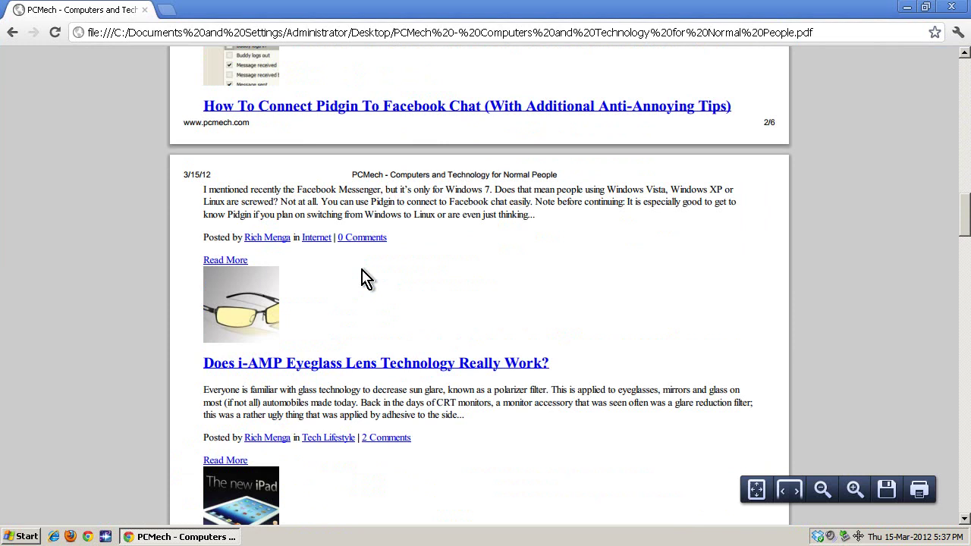
pyautogui.scroll(4, 363, 279)
pyautogui.scroll(8, 363, 279)
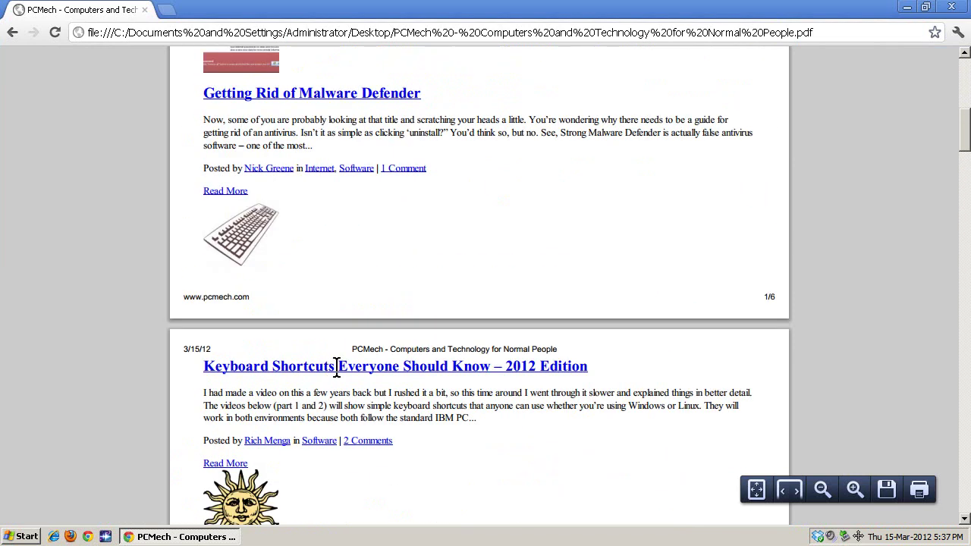
pyautogui.scroll(8, 337, 370)
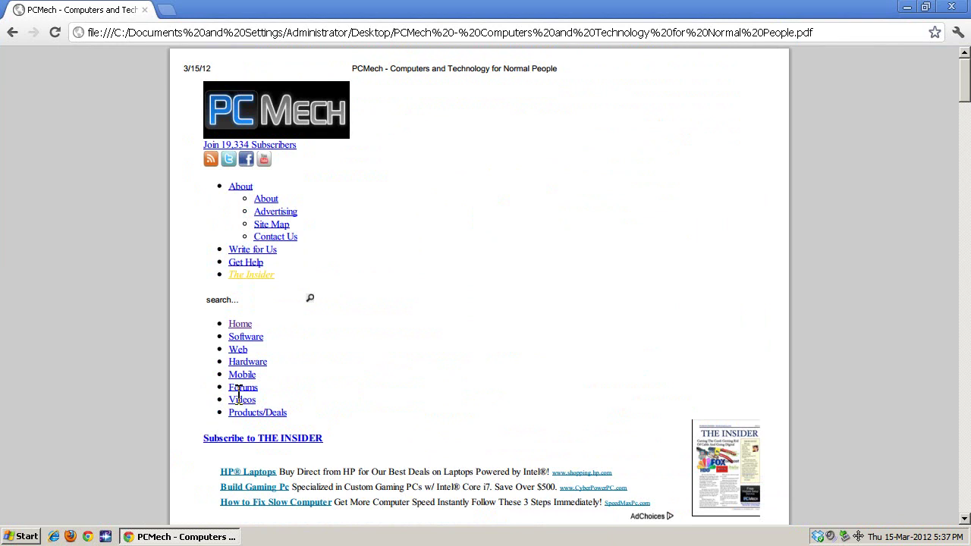
pyautogui.moveTo(242, 440); pyautogui.dragTo(297, 444)
pyautogui.click(298, 431)
pyautogui.moveTo(239, 359); pyautogui.dragTo(229, 362)
pyautogui.scroll(-10, 353, 377)
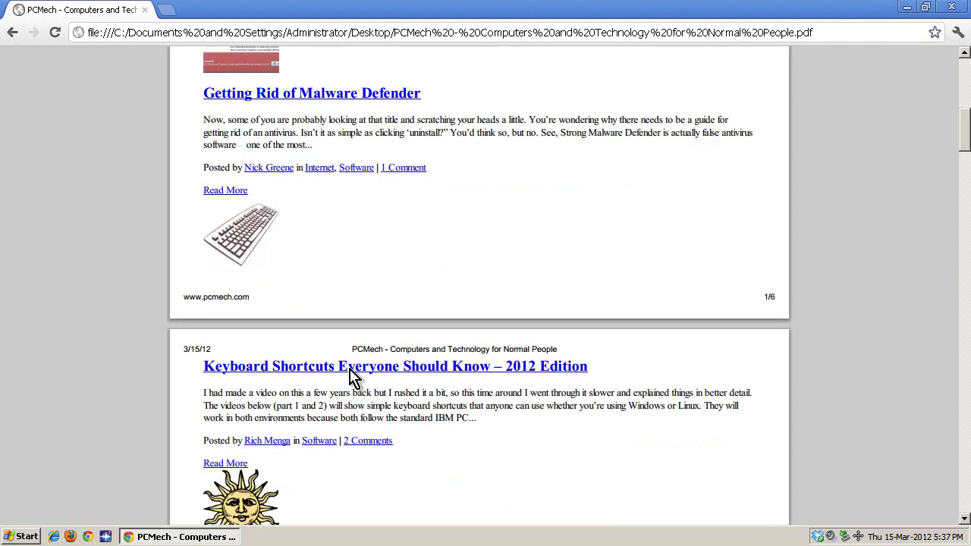
pyautogui.scroll(-7, 353, 377)
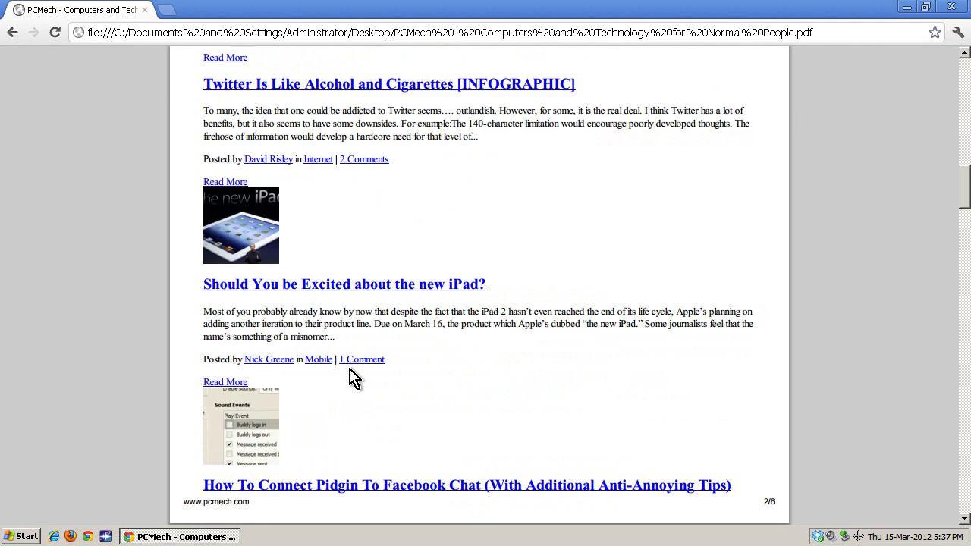
pyautogui.scroll(17, 353, 377)
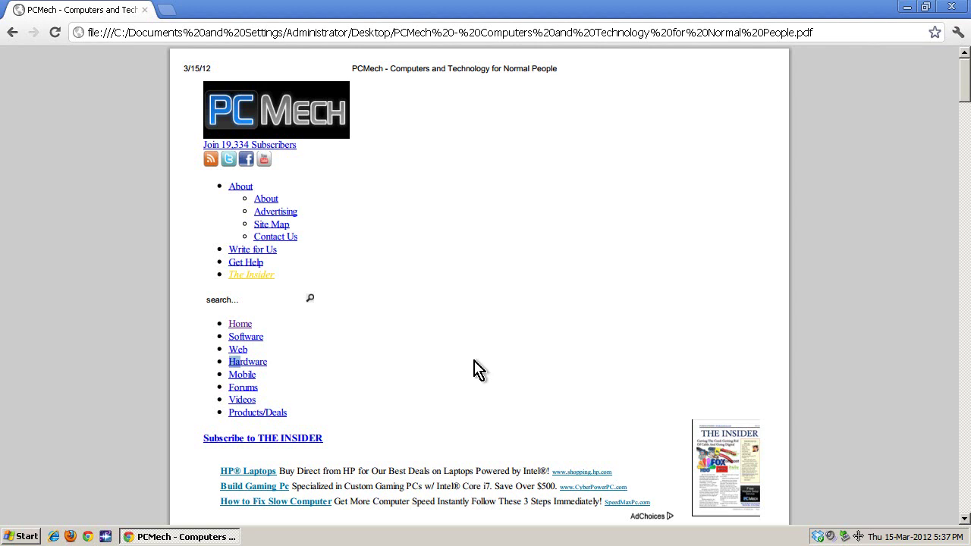
pyautogui.scroll(-5, 477, 371)
pyautogui.scroll(5, 476, 370)
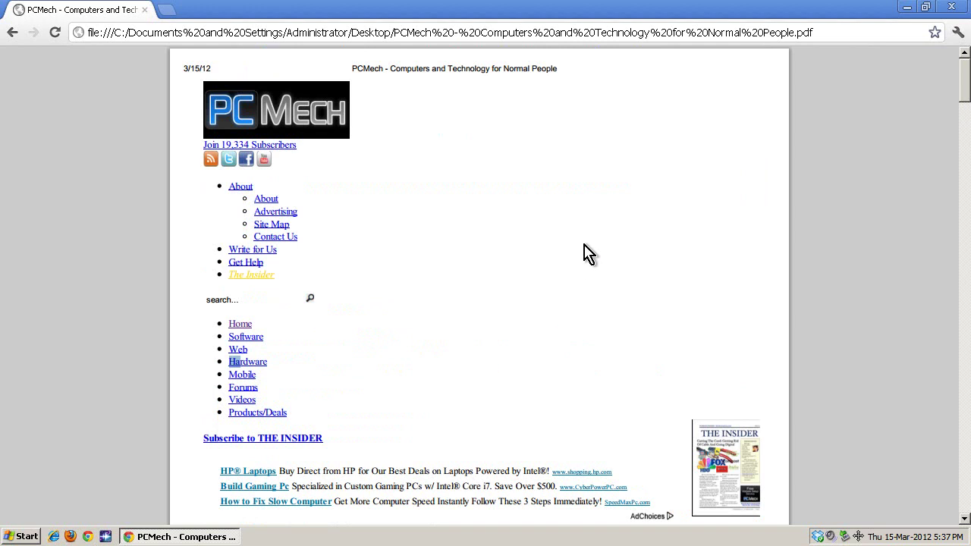